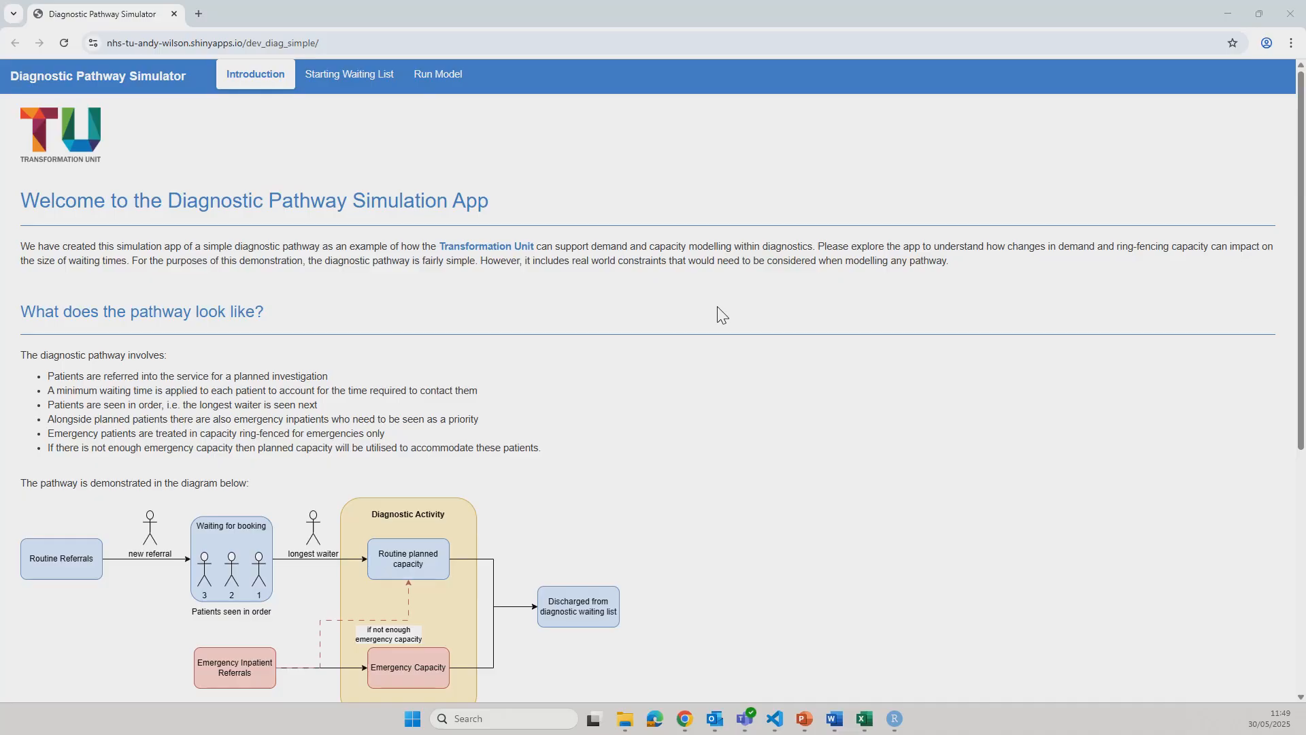
Configure the starting waiting list with a size of 150, mean initial waiting time of 10 and SD of 4
click(339, 85)
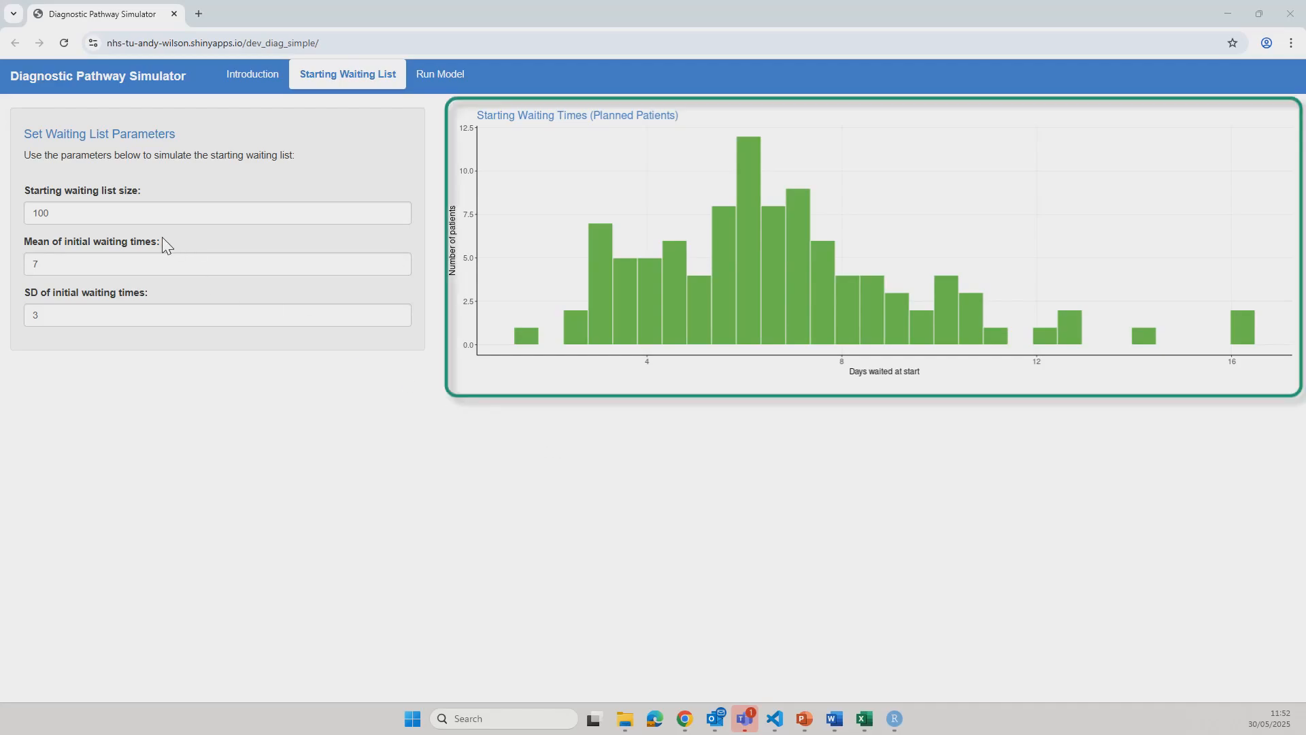
drag(79, 210, 10, 216)
text(150)
click(105, 266)
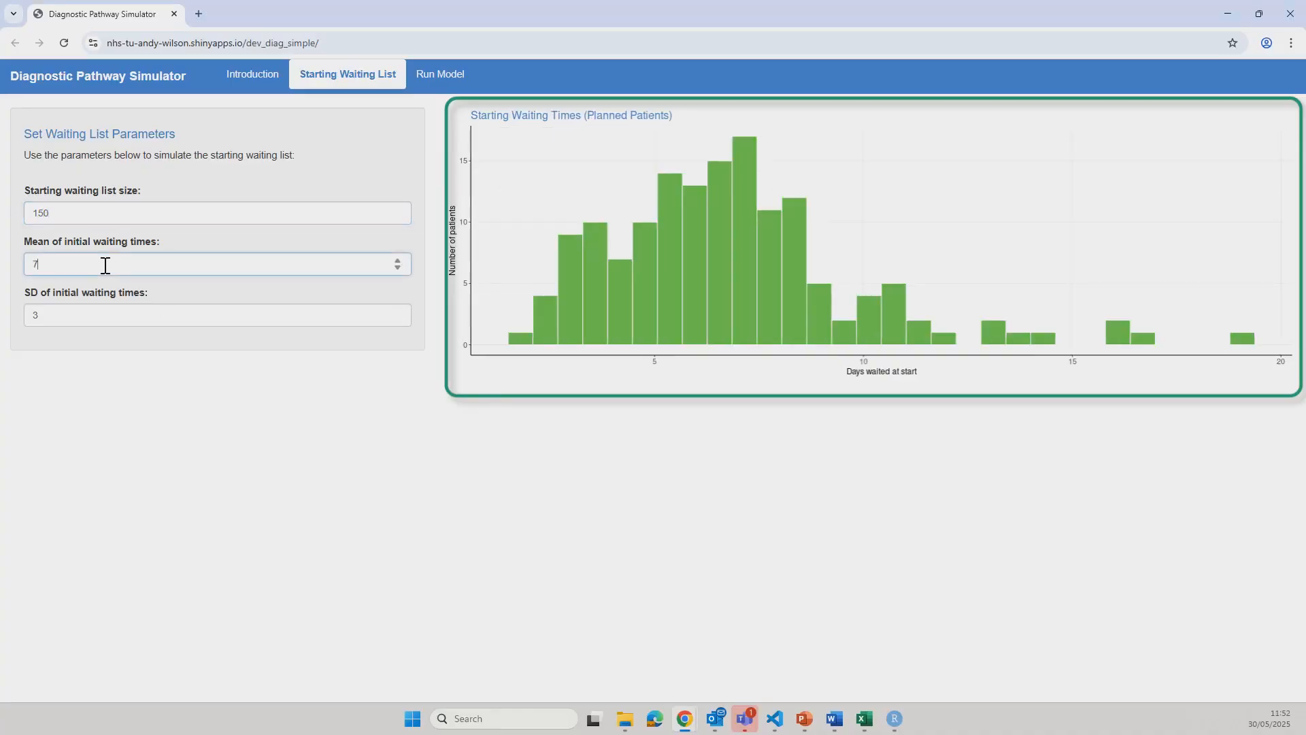
key(ctrl+a)
text(10)
double_click(32, 320)
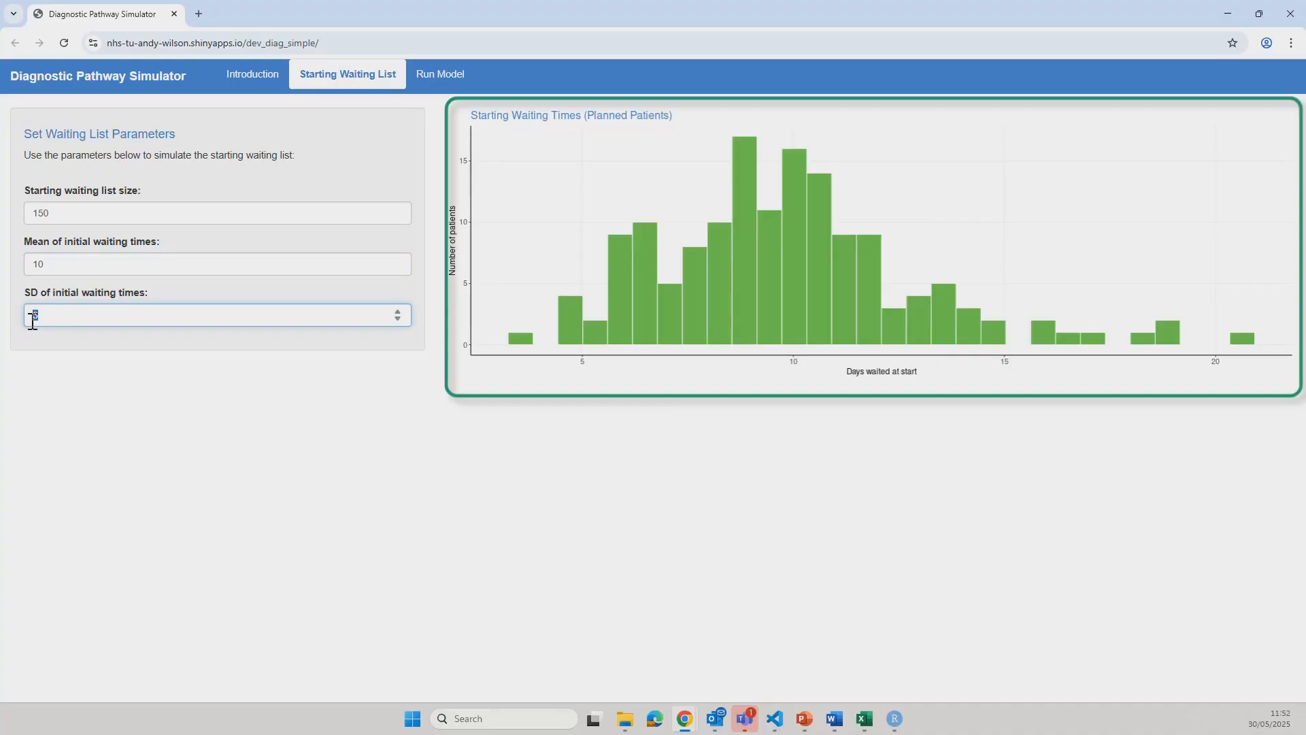
text(4)
click(258, 401)
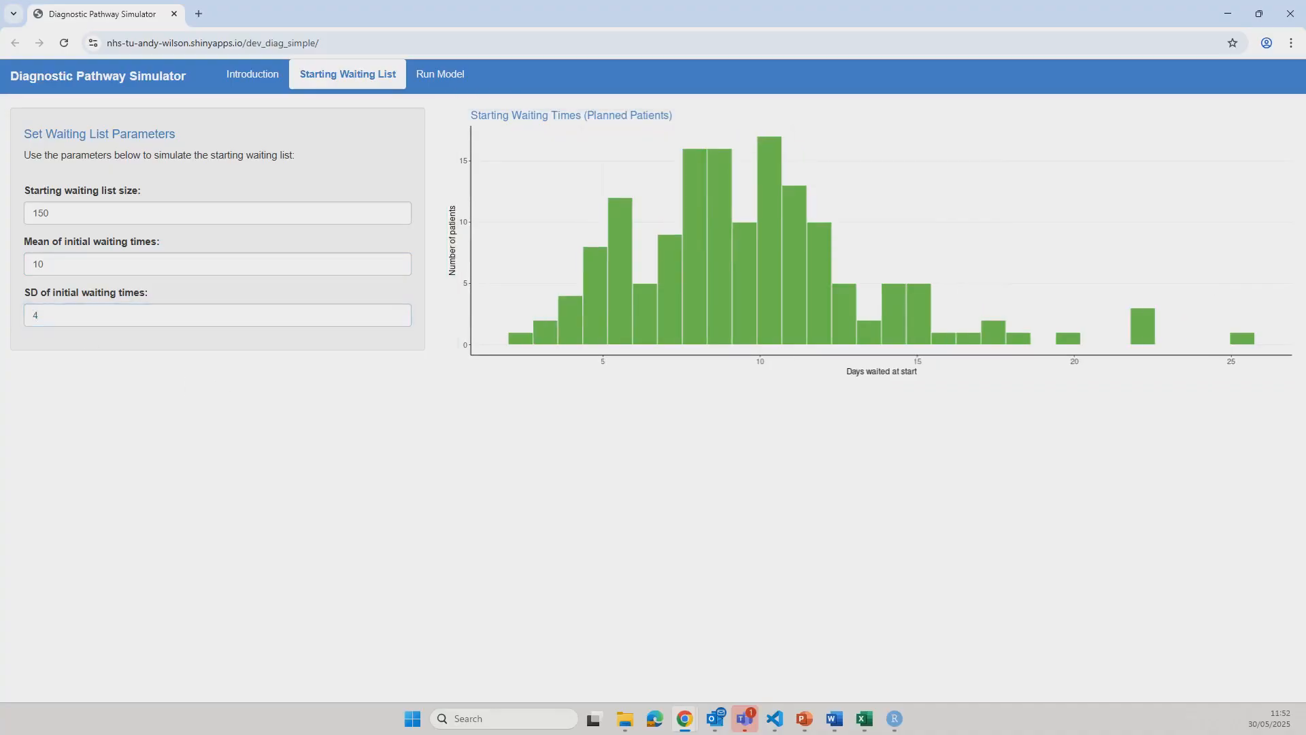
Open the model run page and set the number of days to simulate to 150
click(434, 75)
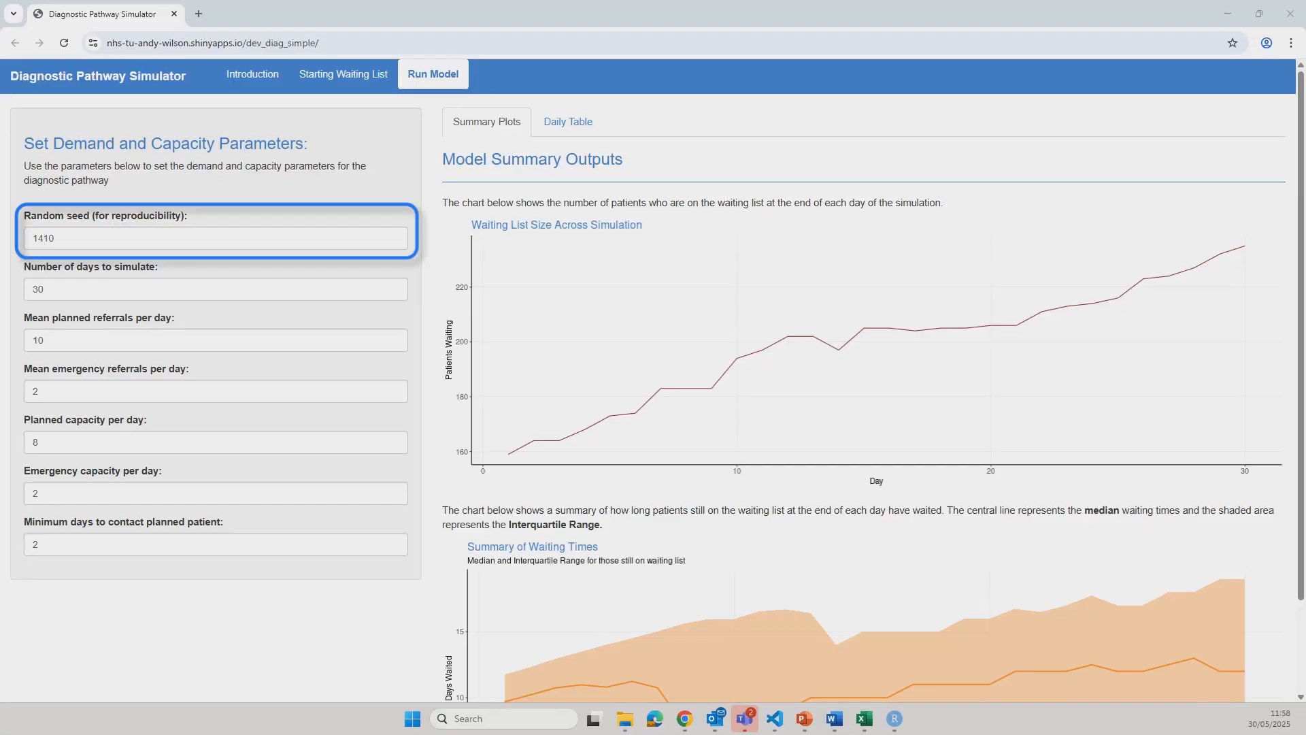
click(194, 291)
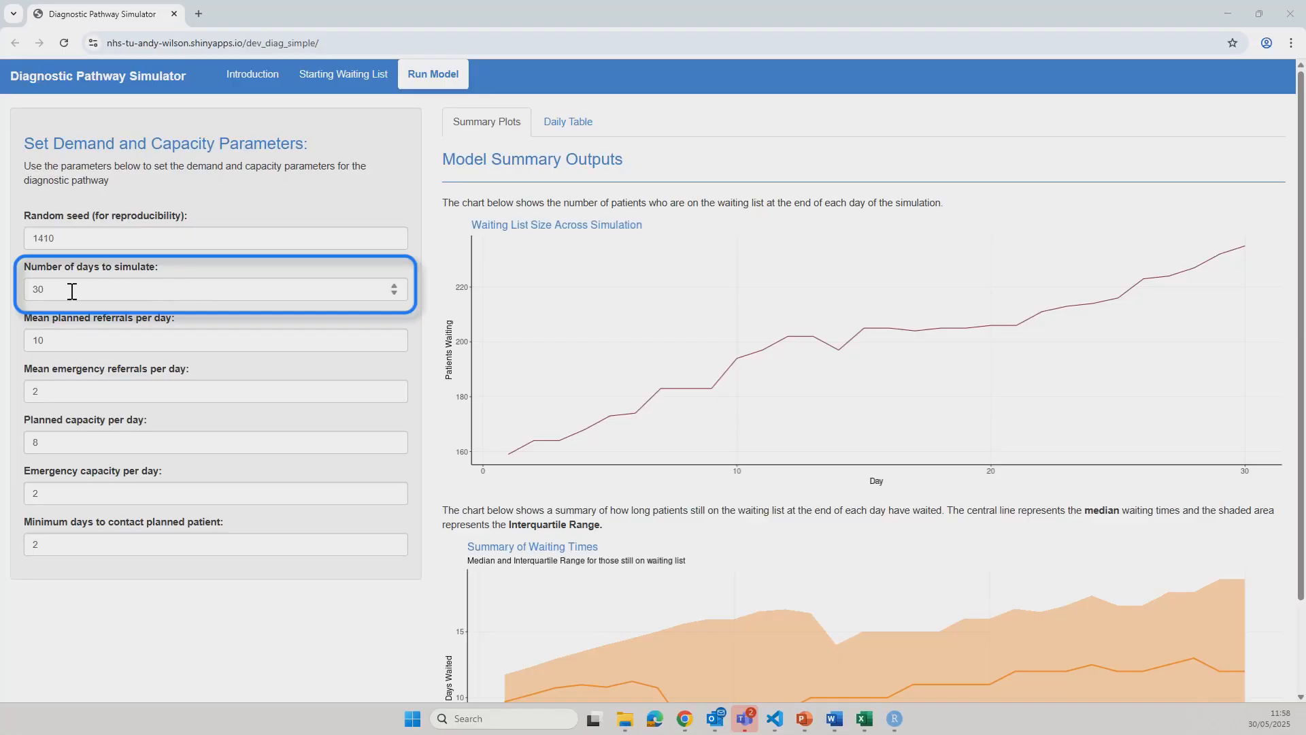
double_click(30, 289)
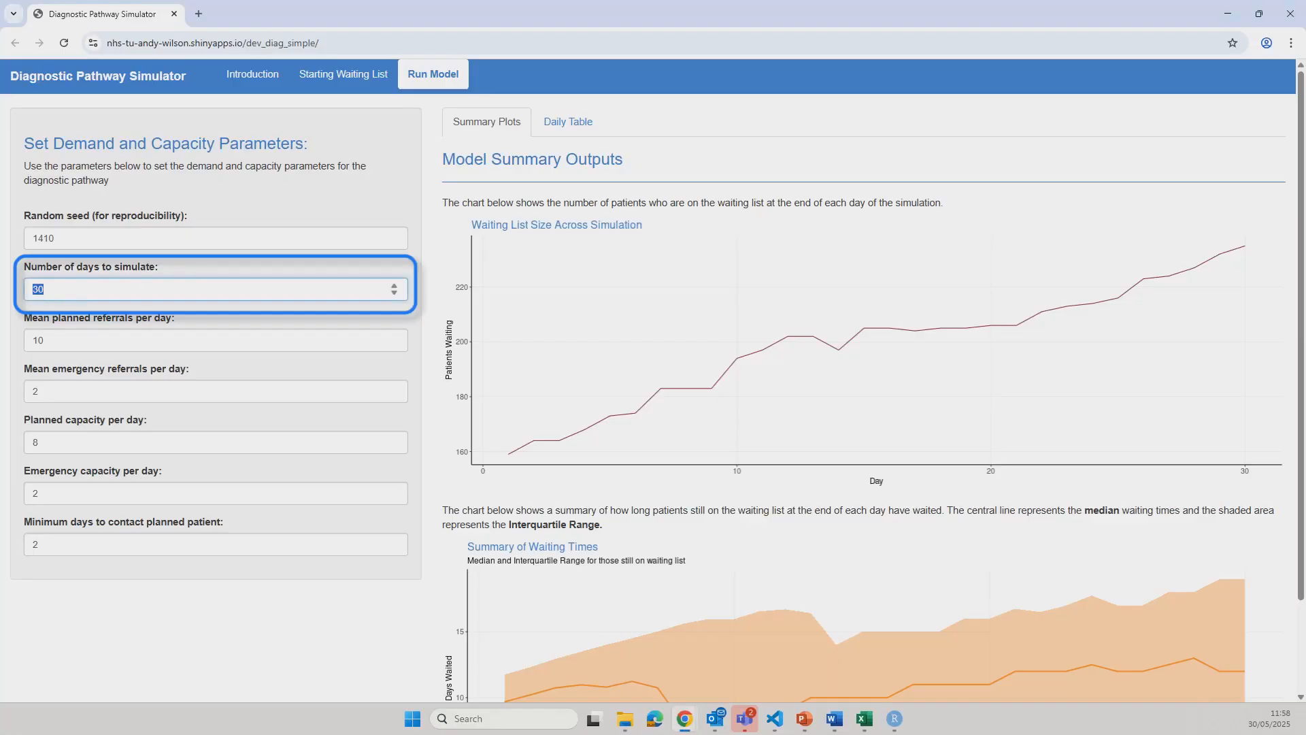
text(150)
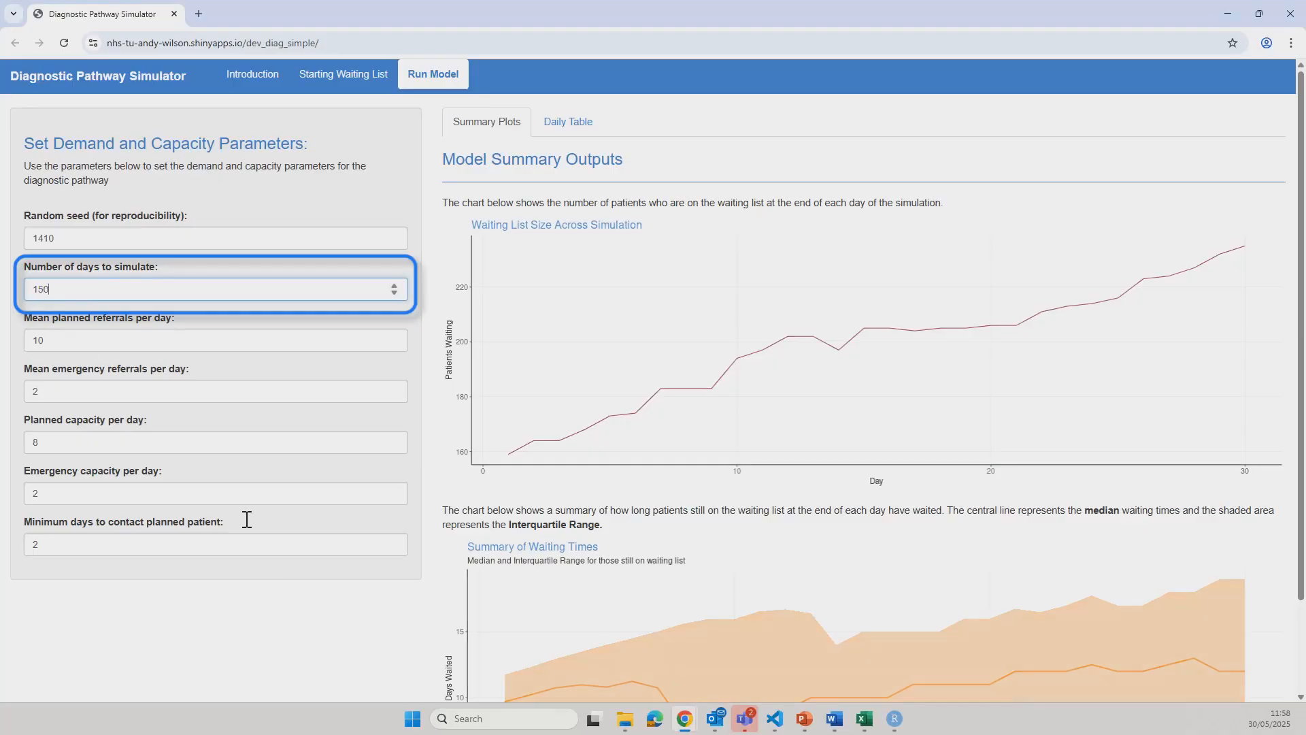
click(211, 544)
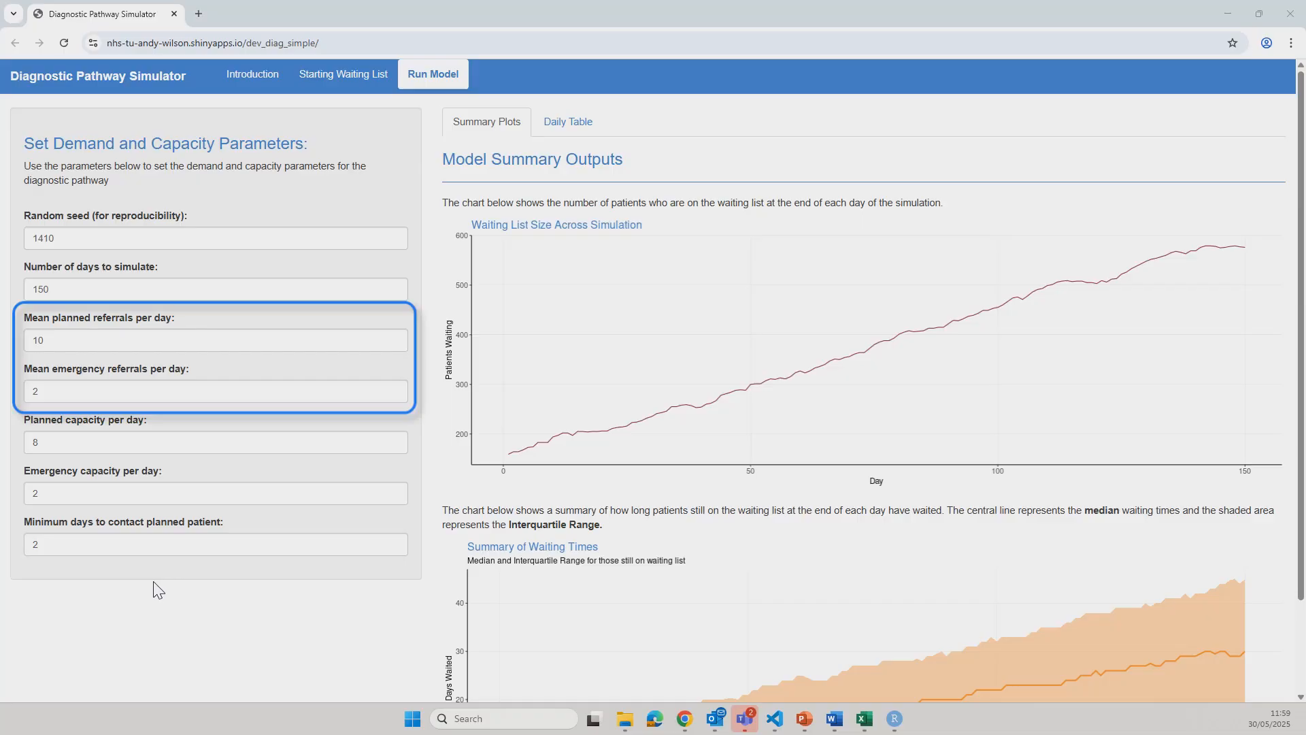
Set the mean referrals per day to 11 for planned patients and 3 for emergencies
double_click(32, 338)
text(11)
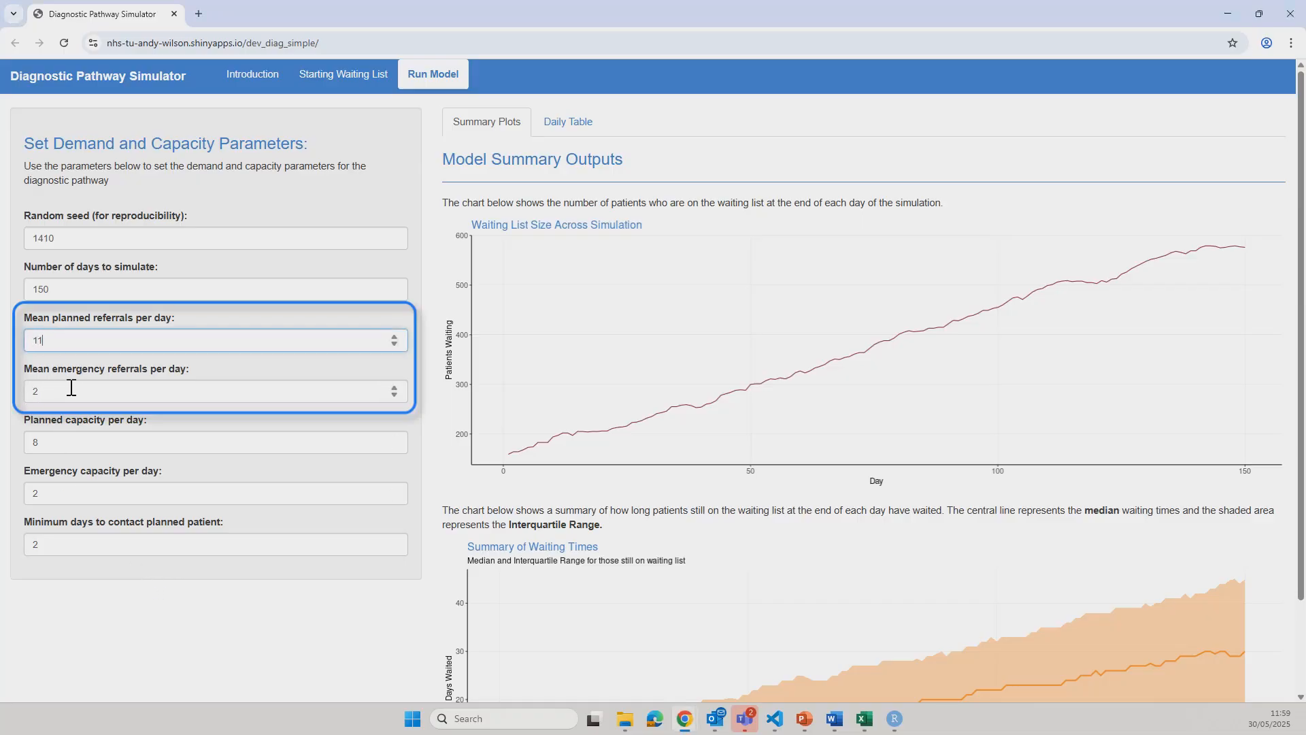
key(Tab)
text(3)
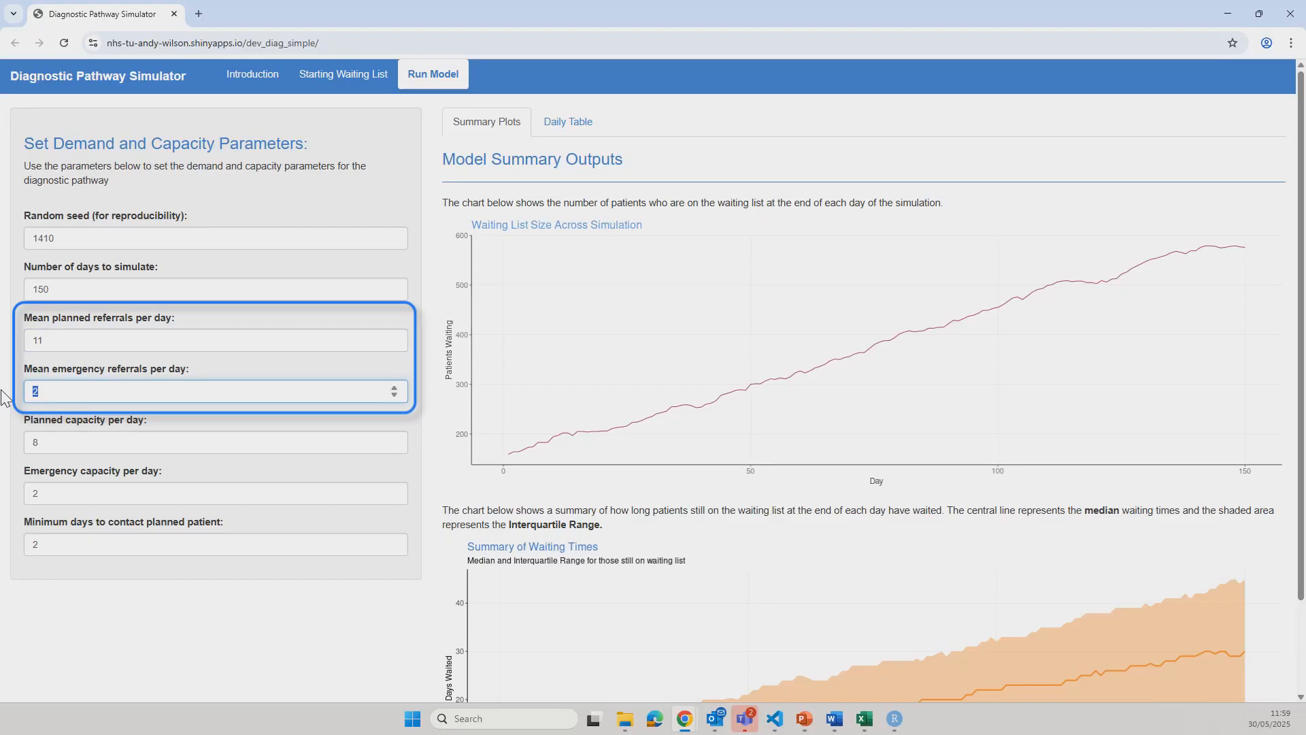
click(169, 618)
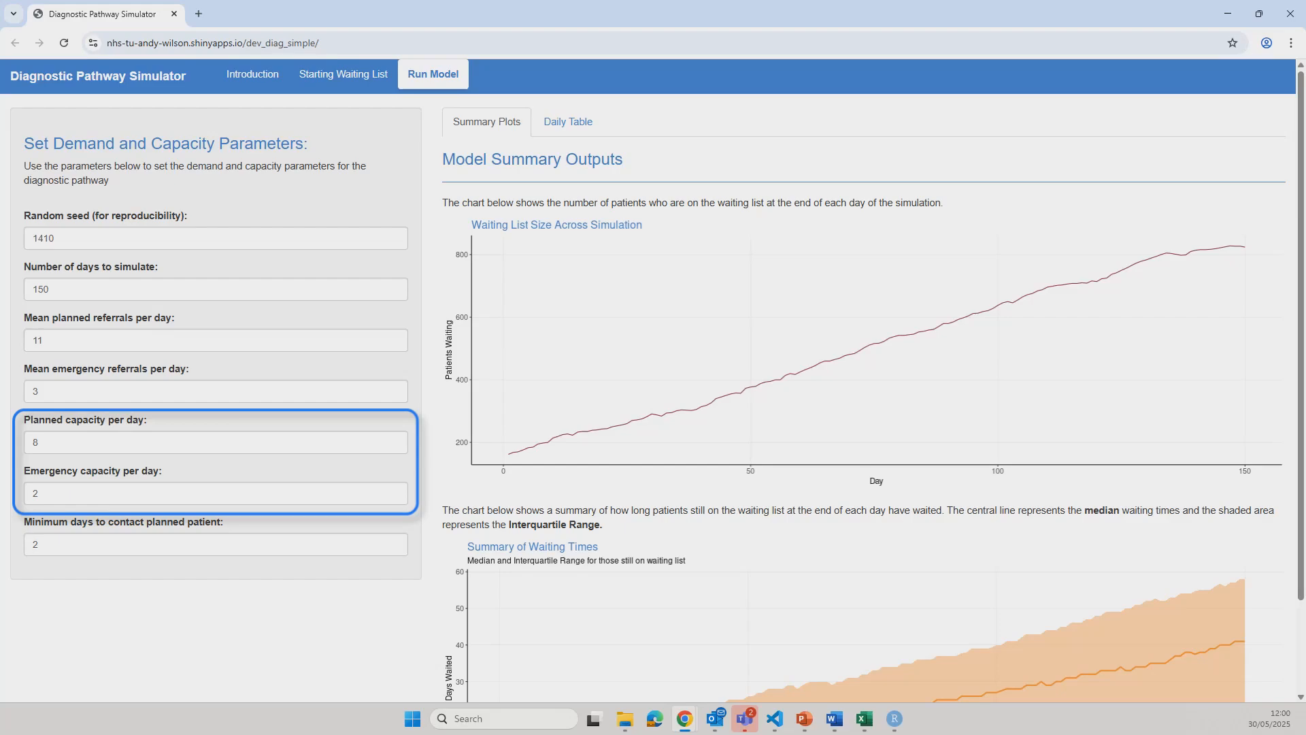
Set the planned capacity to 9 per day and the emergency capacity to 2 per day
drag(64, 443, 22, 439)
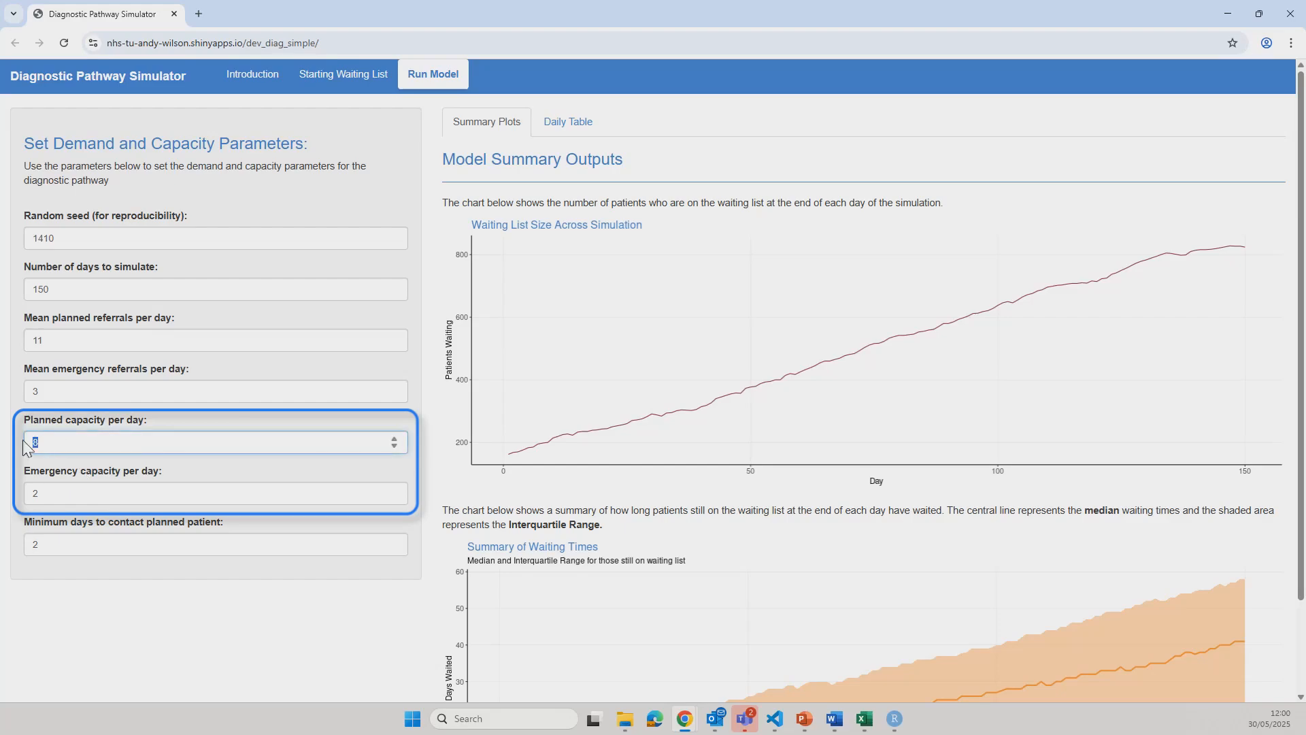
text(9)
drag(51, 495, 13, 503)
text(2)
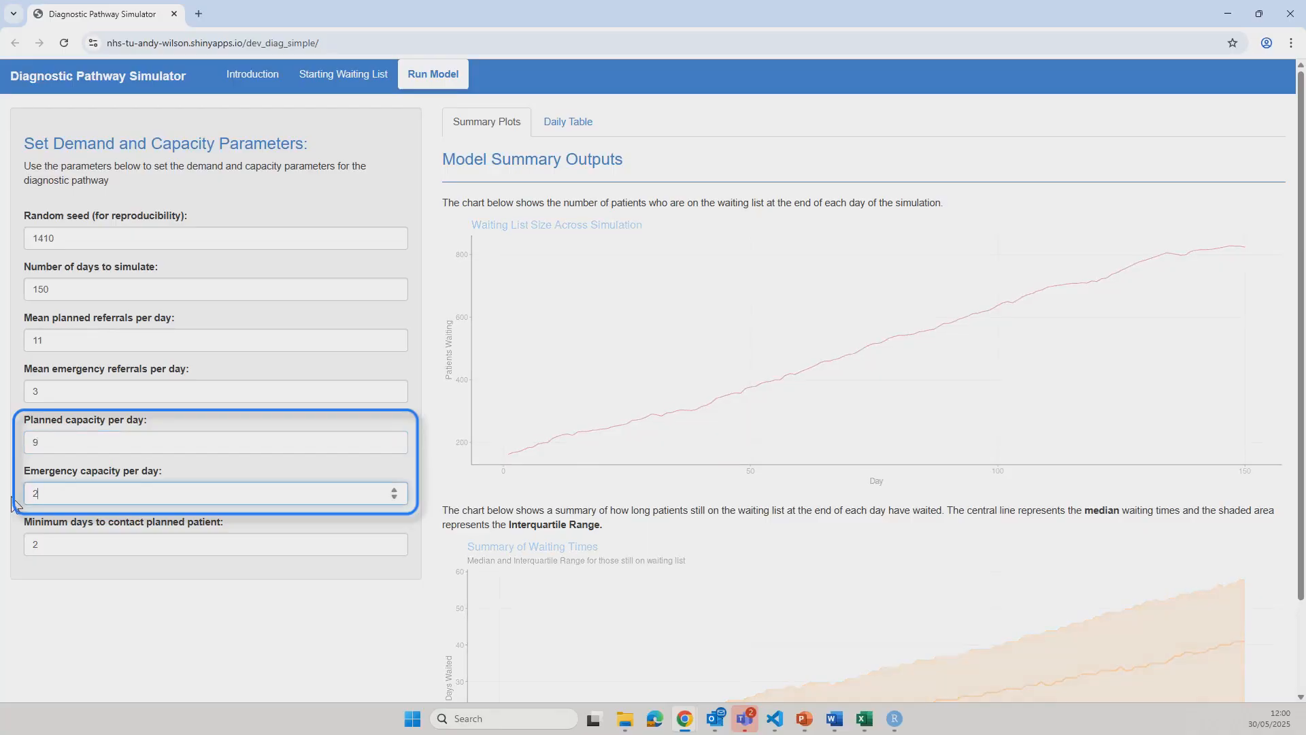
click(199, 627)
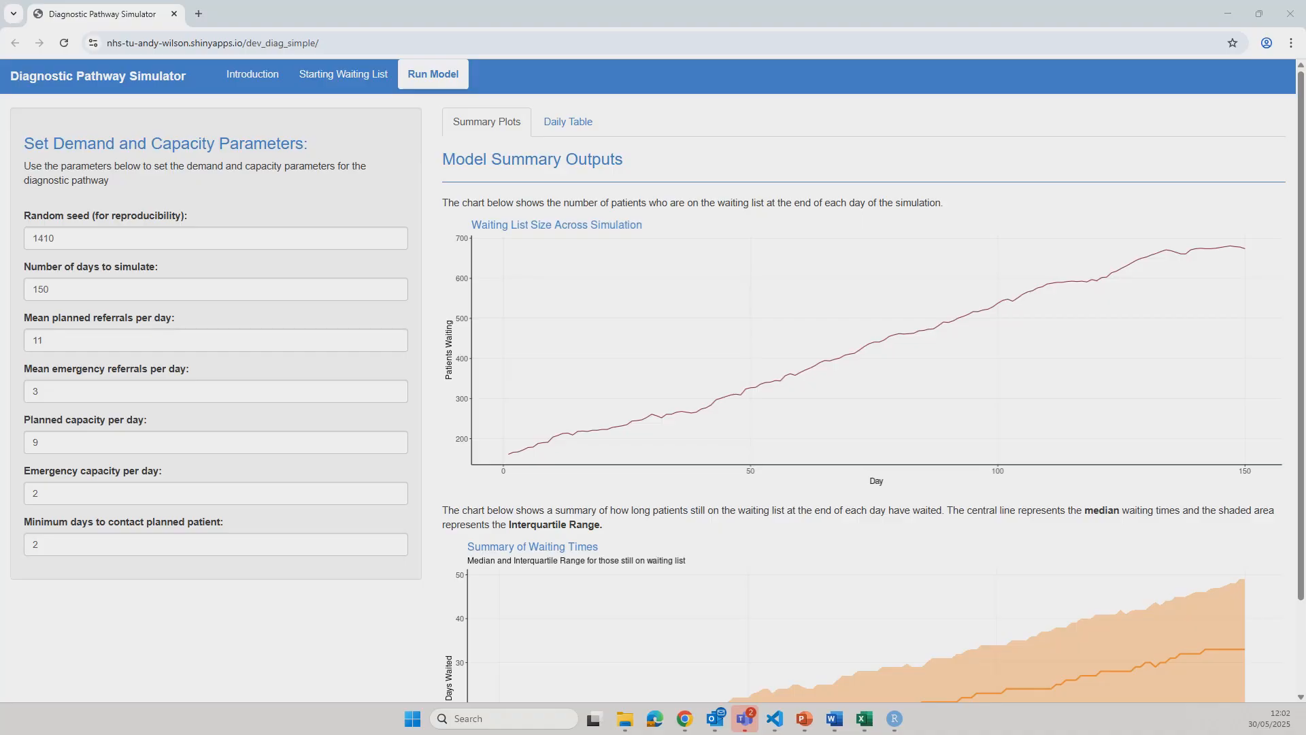
Examine the waiting times summary plot and the daily waiting list table, and return to the summary plots
scroll(381, 534, down, 2)
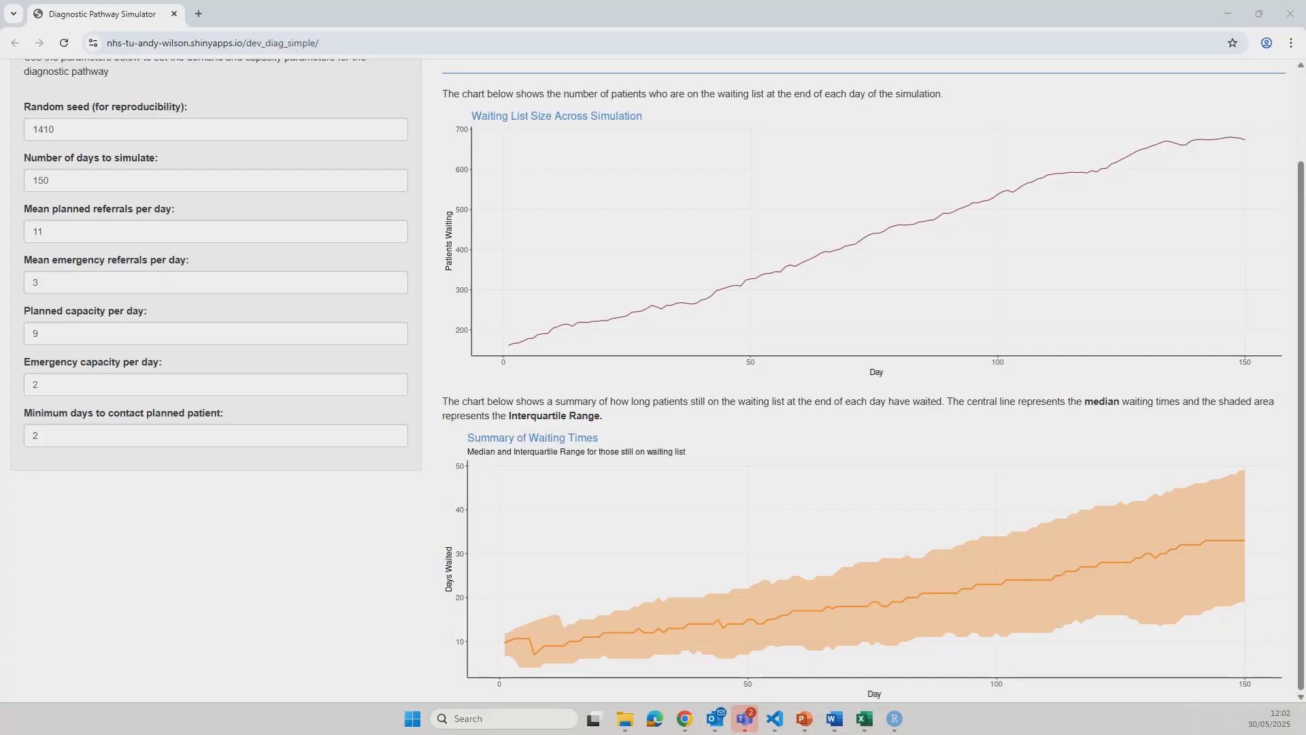
scroll(585, 120, up, 2)
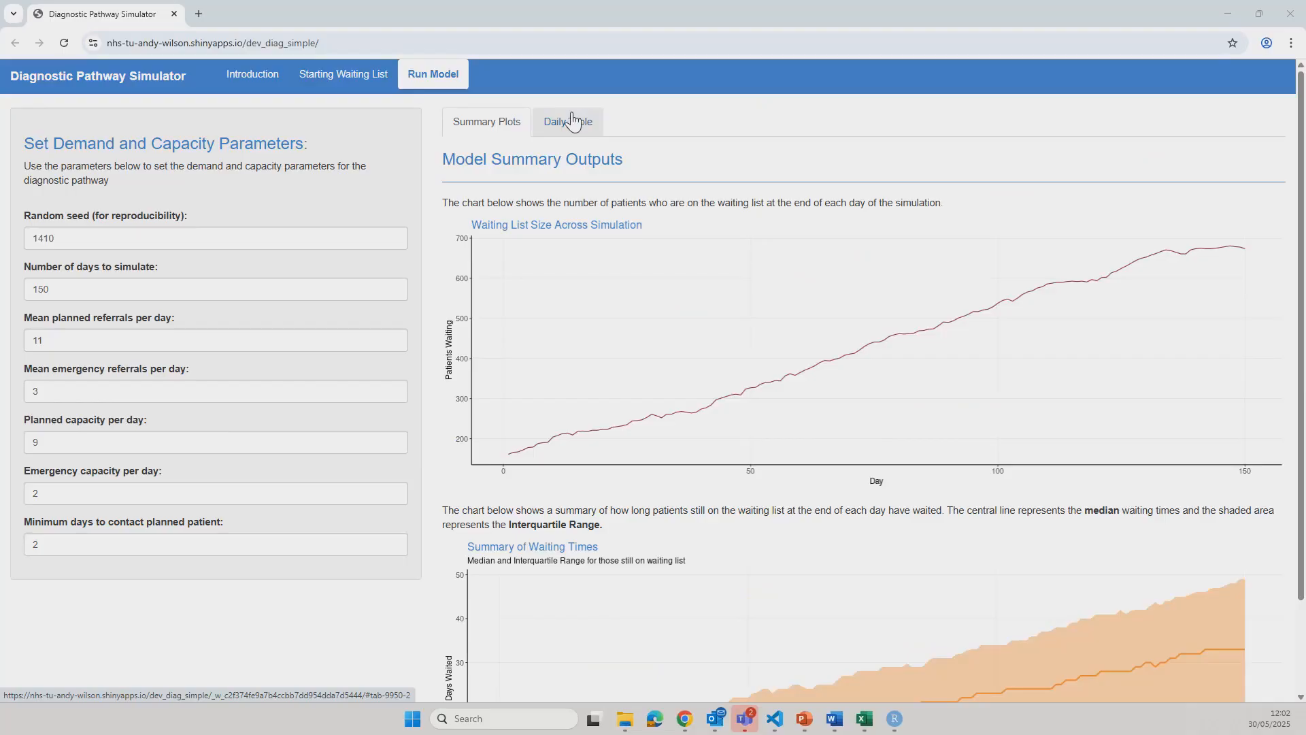
click(568, 121)
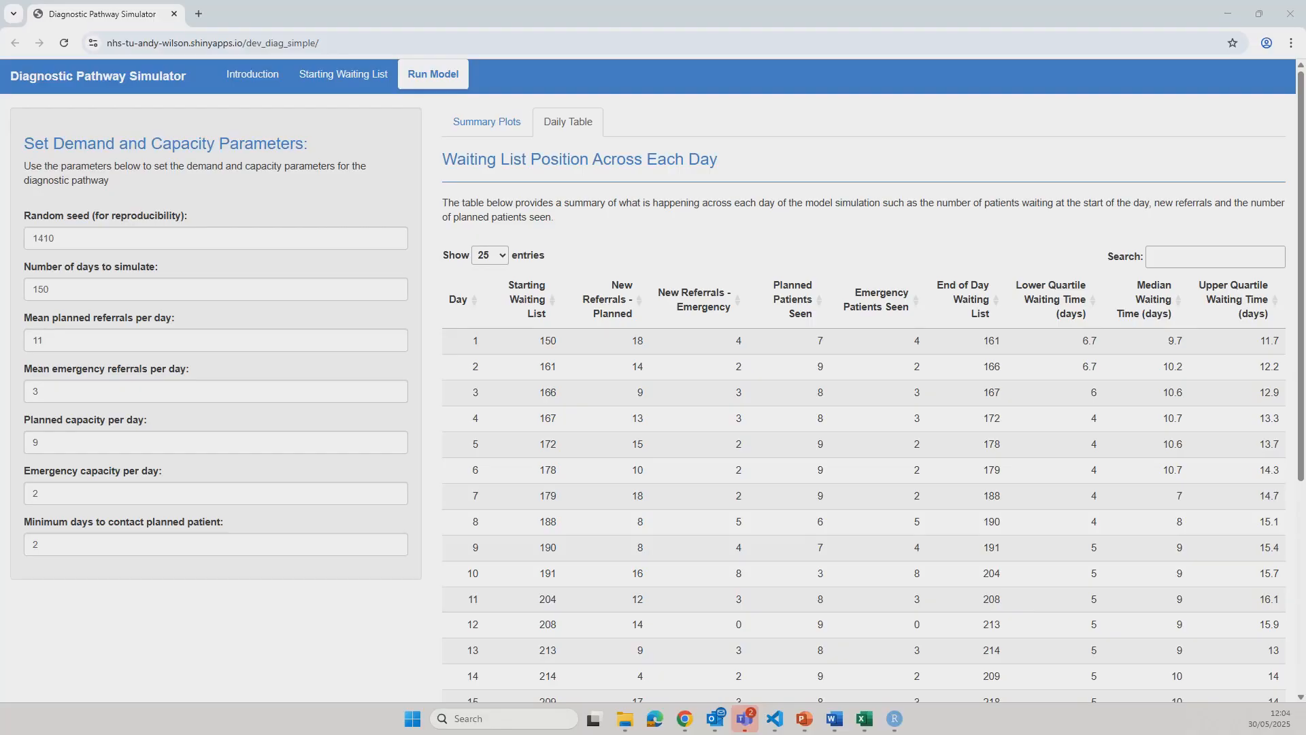
click(482, 129)
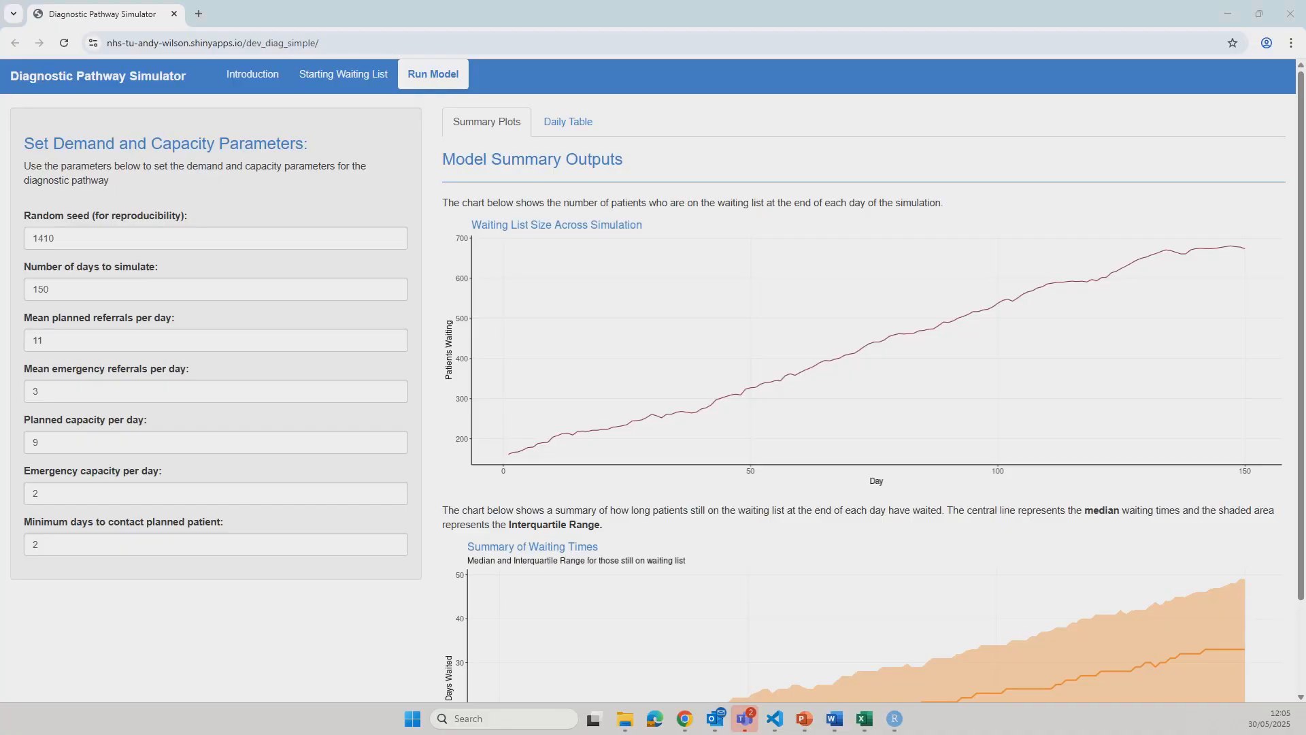
Raise the planned capacity to 11 per day and the emergency capacity to 4 per day
double_click(58, 444)
text(11)
click(131, 606)
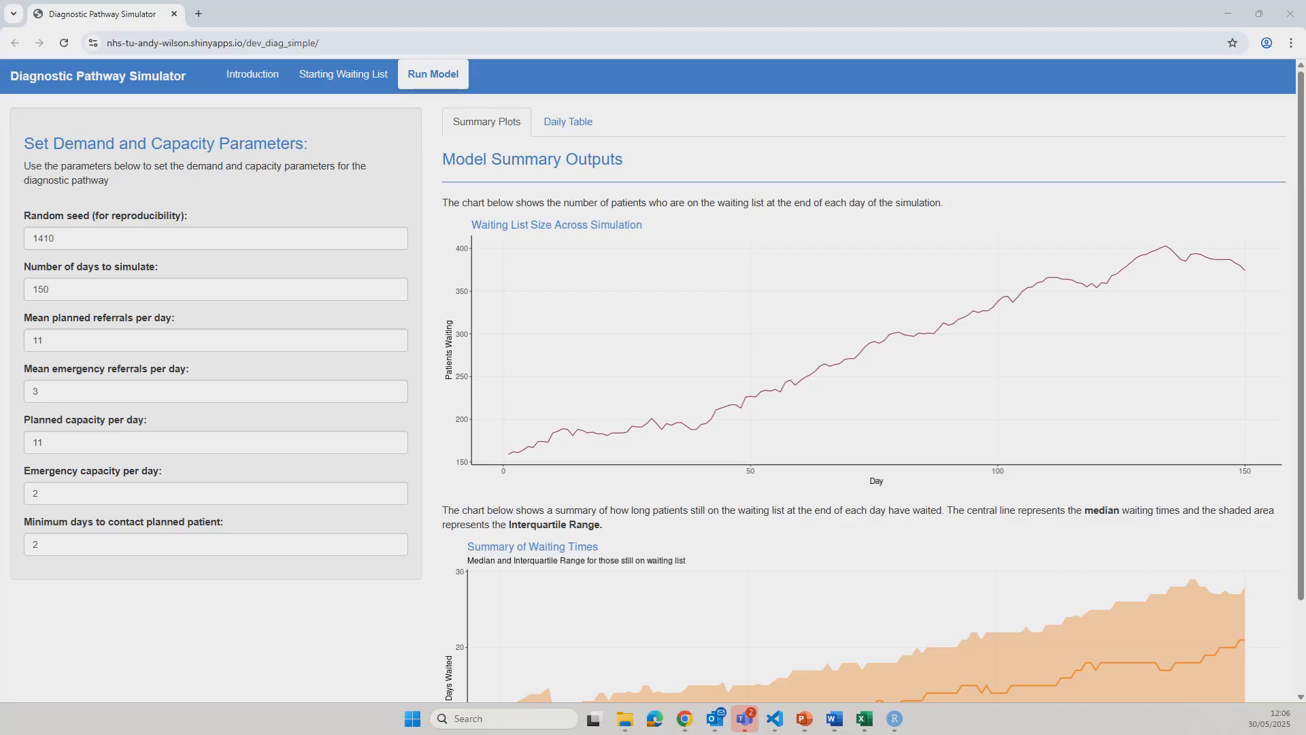
double_click(75, 494)
text(4)
click(239, 658)
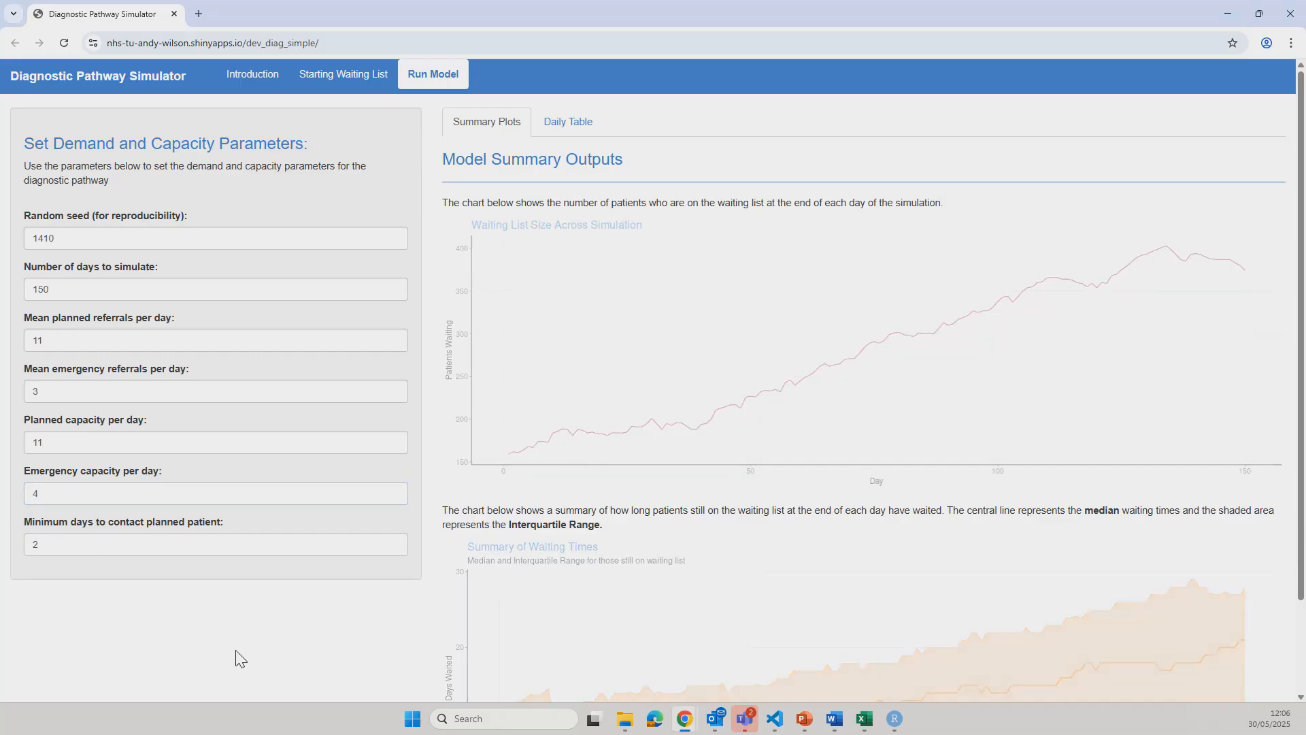